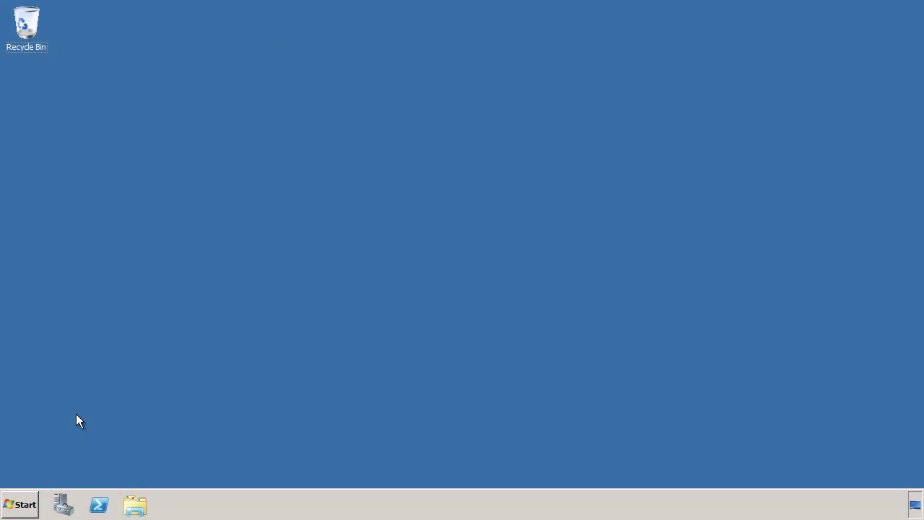
# Step: Launch Group Policy Management and open the Default Domain Policy for editing
pyautogui.click(20, 503)
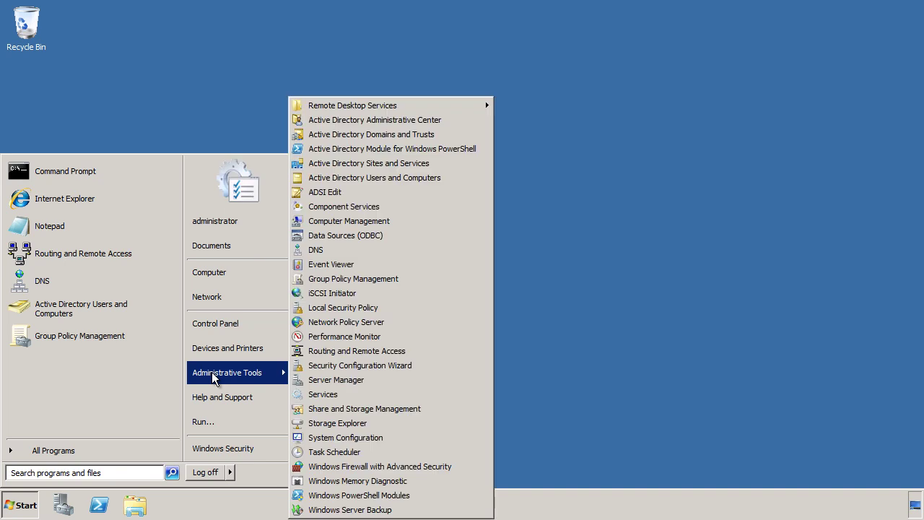
pyautogui.click(470, 281)
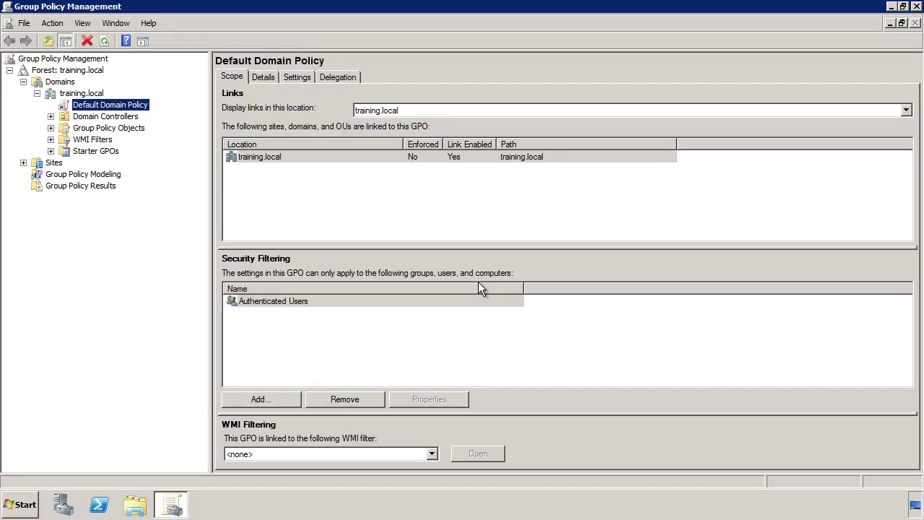
pyautogui.rightClick(132, 106)
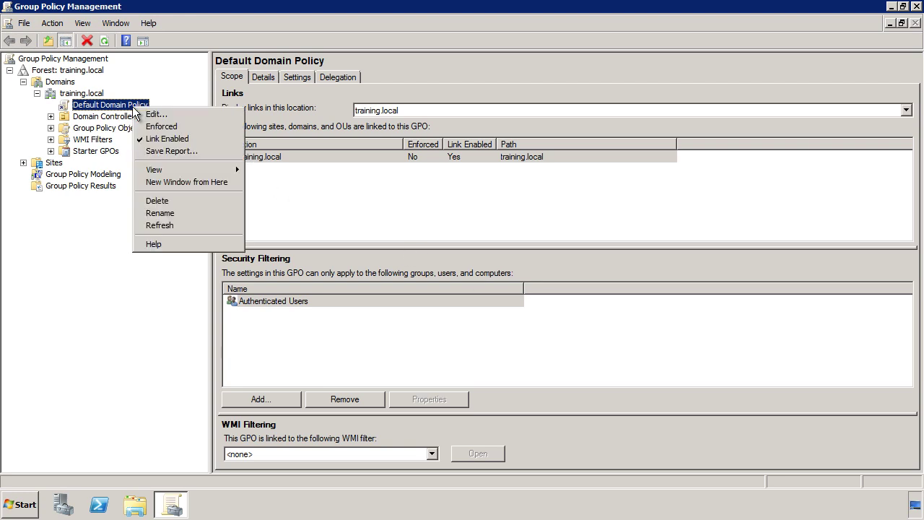
pyautogui.click(162, 114)
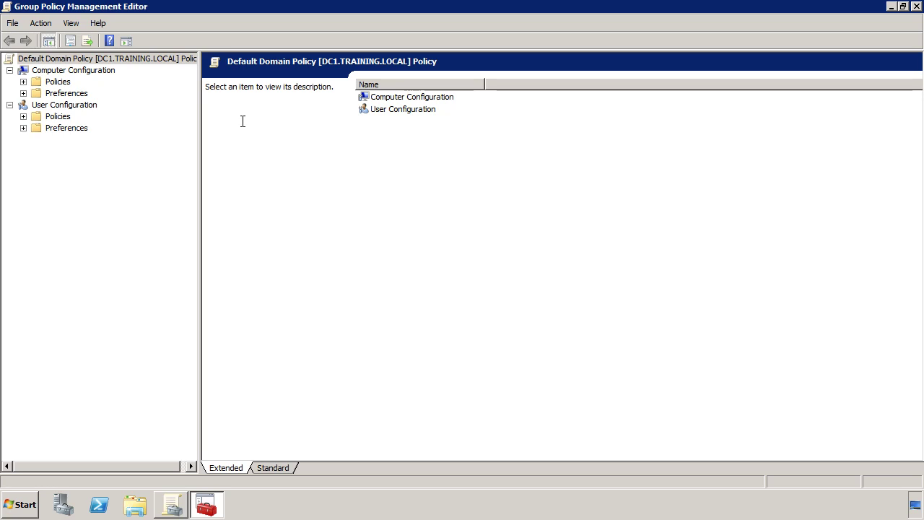
# Step: Expand Policies > Windows Settings > Security Settings to show the System Services list
pyautogui.click(23, 82)
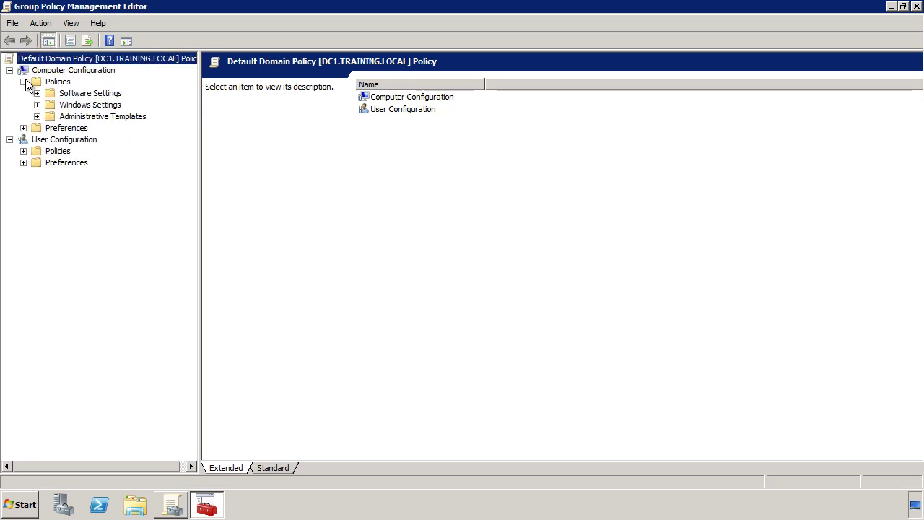
pyautogui.click(37, 104)
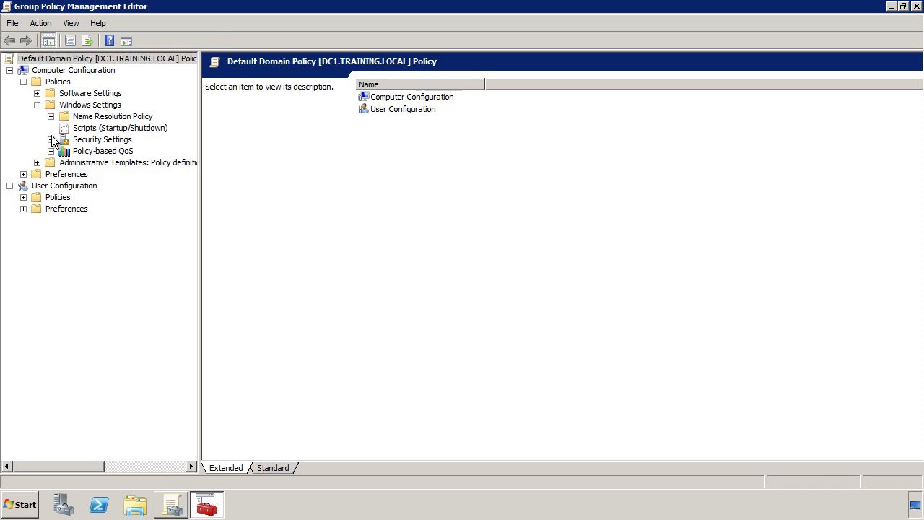
pyautogui.click(51, 139)
pyautogui.click(85, 197)
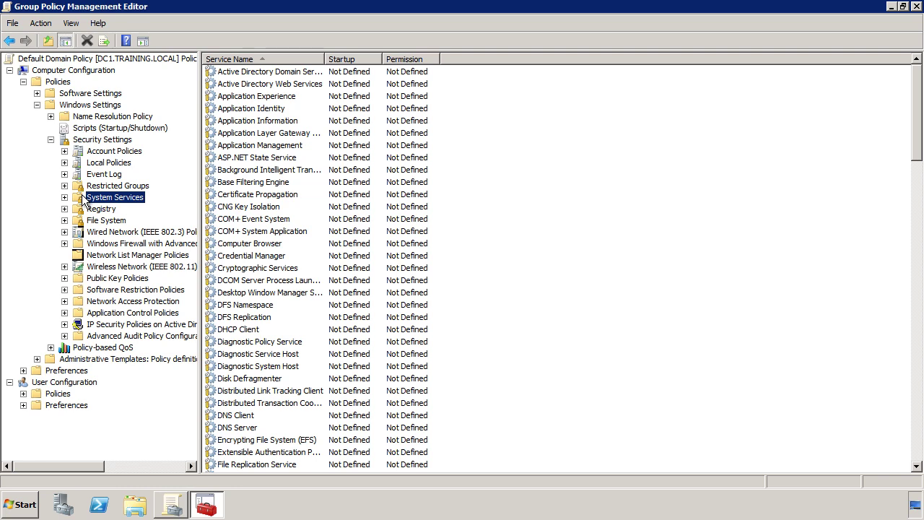
# Step: Define the Application Identity service policy with Automatic startup mode
pyautogui.click(242, 110)
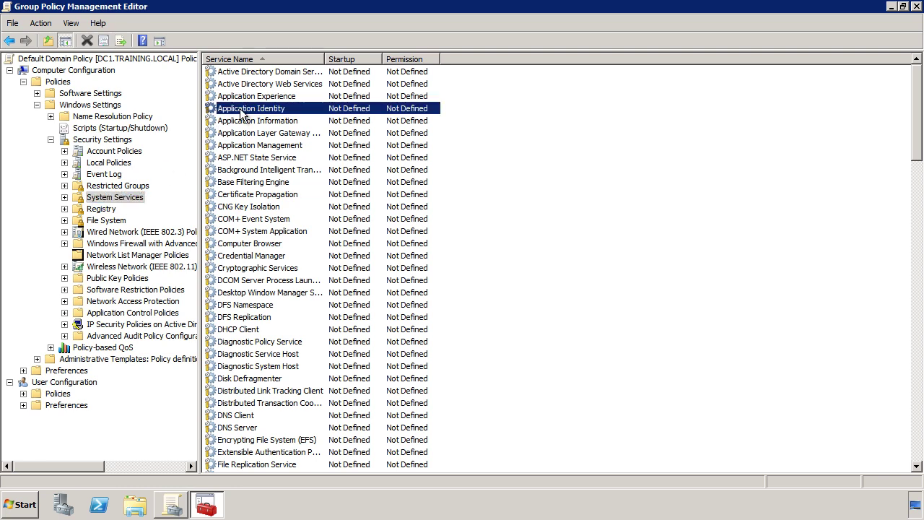
pyautogui.doubleClick(426, 115)
pyautogui.click(365, 202)
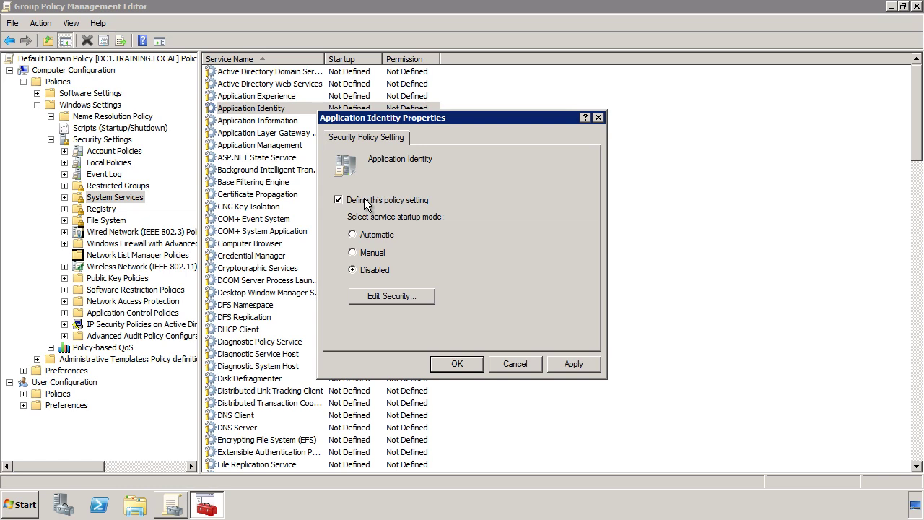
pyautogui.click(366, 235)
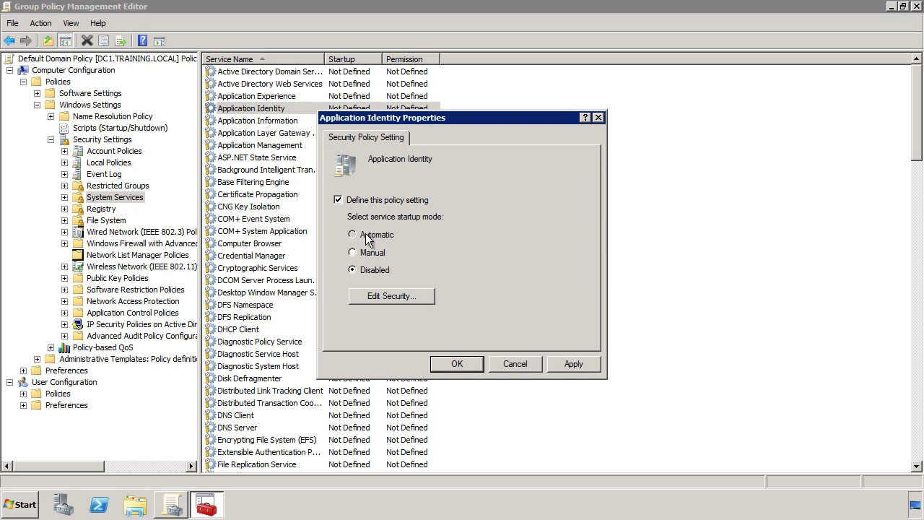
pyautogui.click(472, 360)
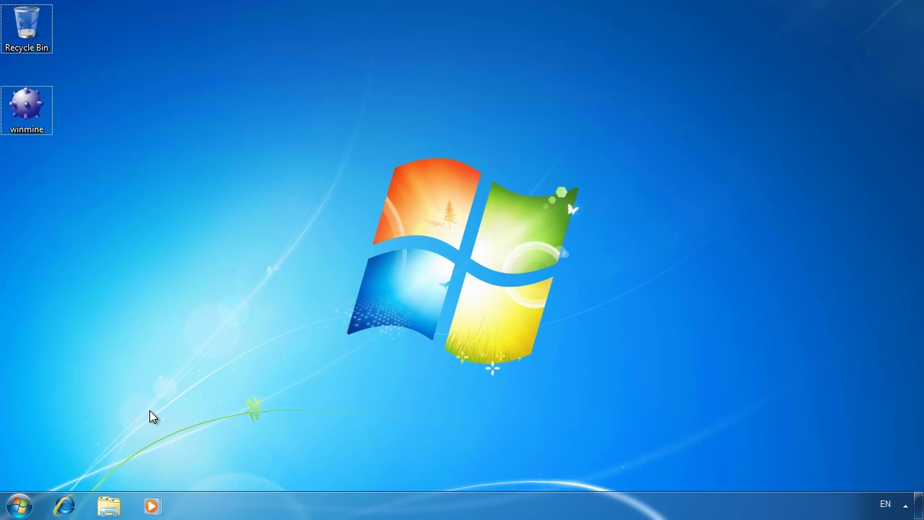
# Step: Search the Start menu for 'group' and launch Edit group policy
pyautogui.click(19, 505)
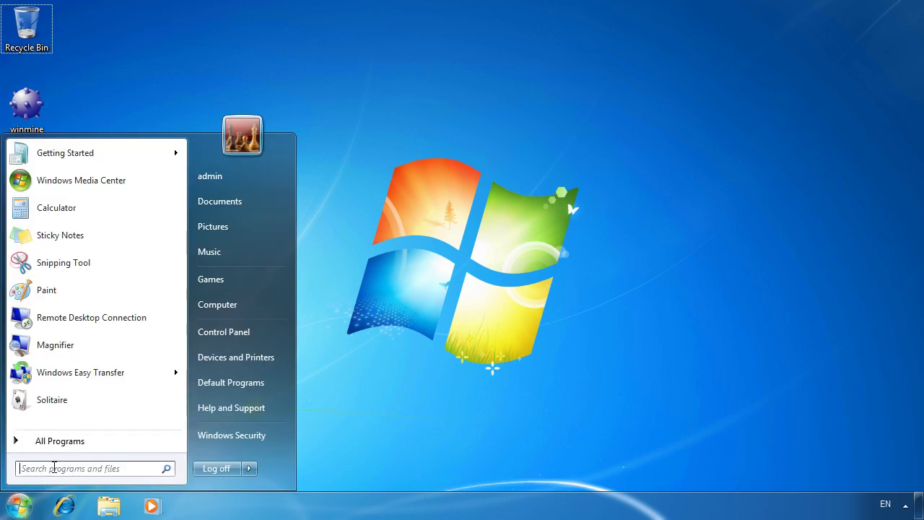
pyautogui.write('group')
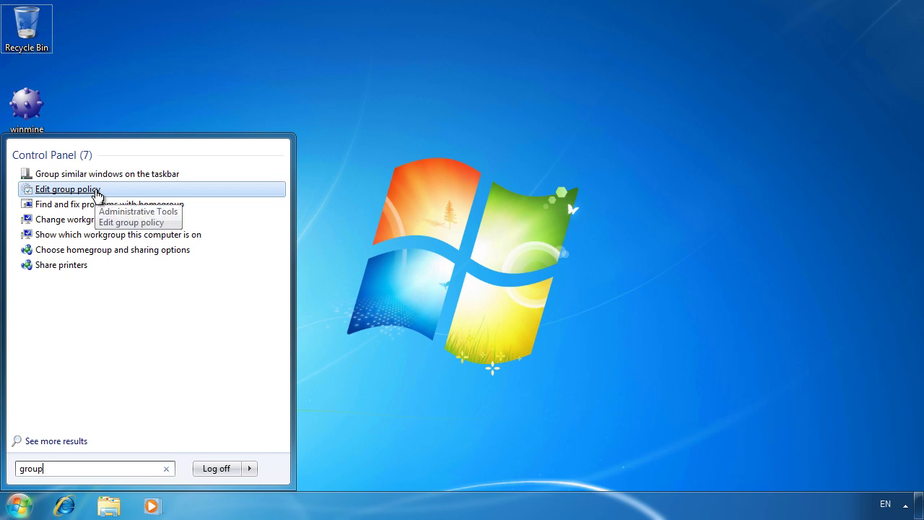
pyautogui.click(95, 190)
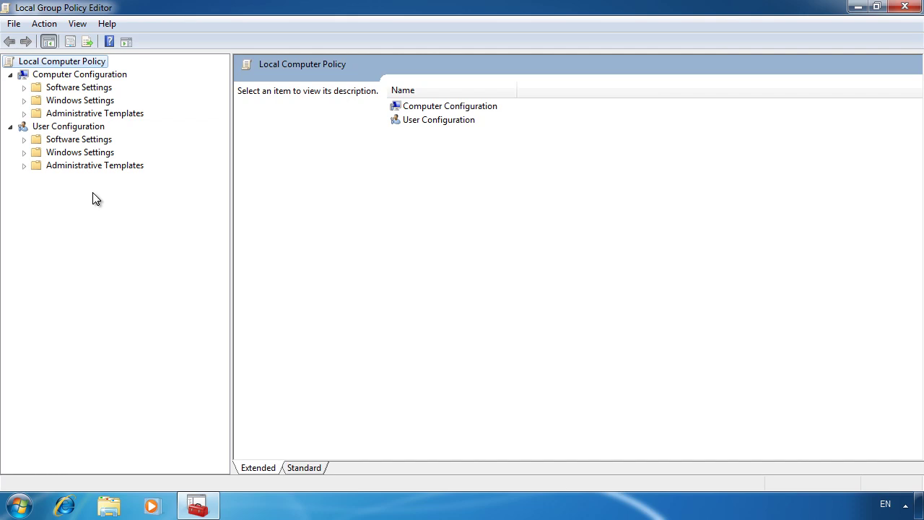
# Step: Navigate Computer Configuration's Security Settings to Application Control Policies > AppLocker
pyautogui.doubleClick(57, 100)
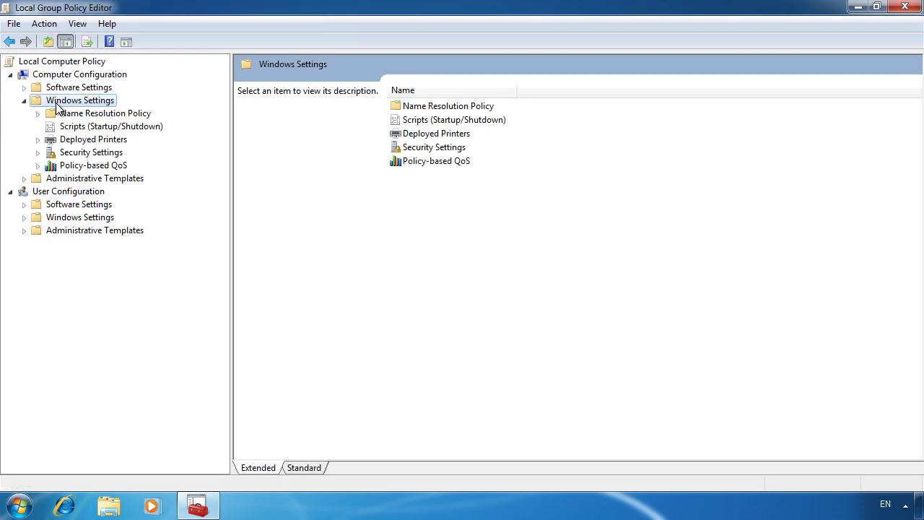
pyautogui.doubleClick(72, 153)
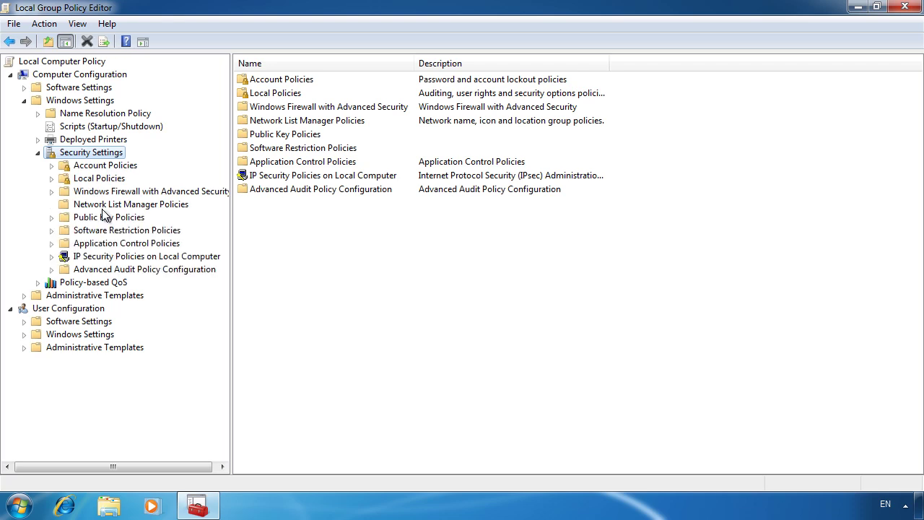
pyautogui.click(109, 244)
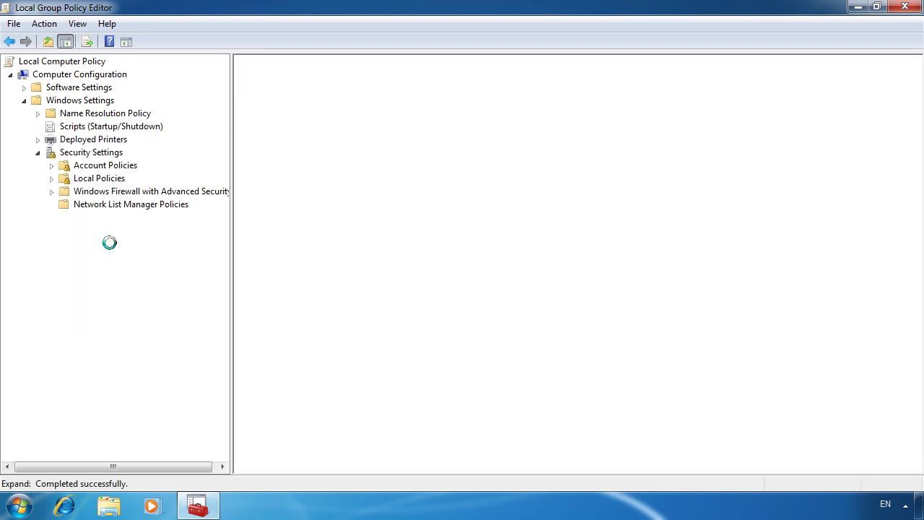
pyautogui.doubleClick(110, 257)
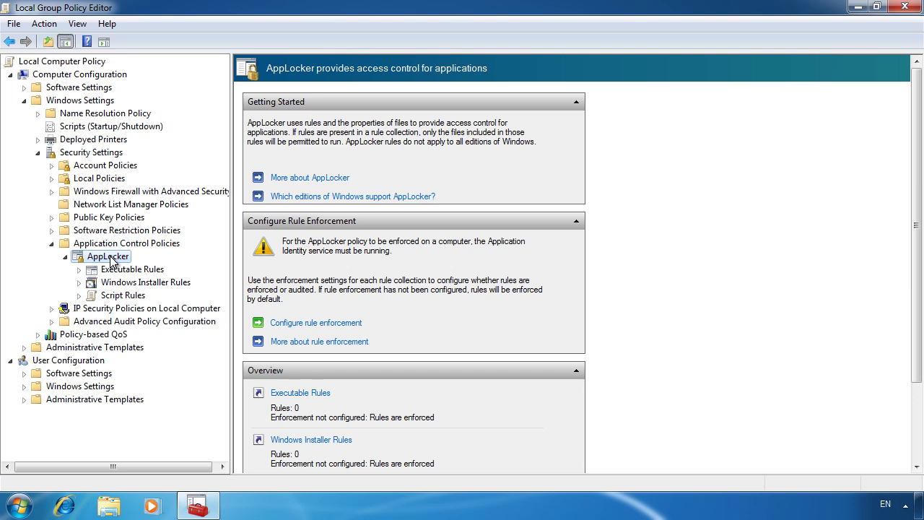
pyautogui.click(359, 324)
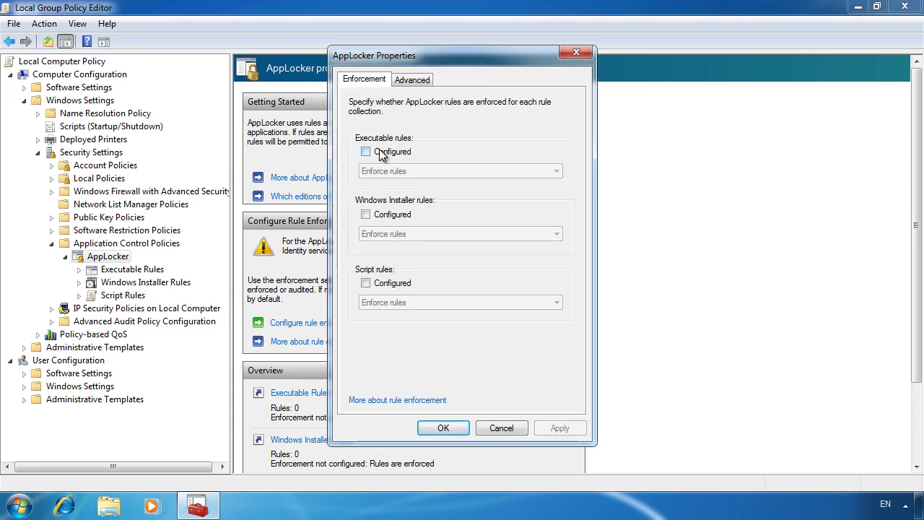
pyautogui.click(365, 151)
pyautogui.click(412, 171)
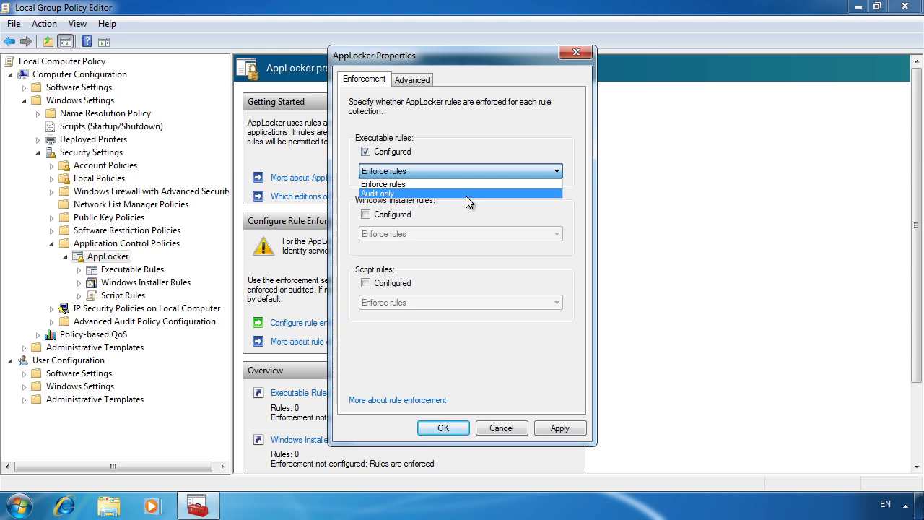
pyautogui.click(465, 195)
pyautogui.click(365, 215)
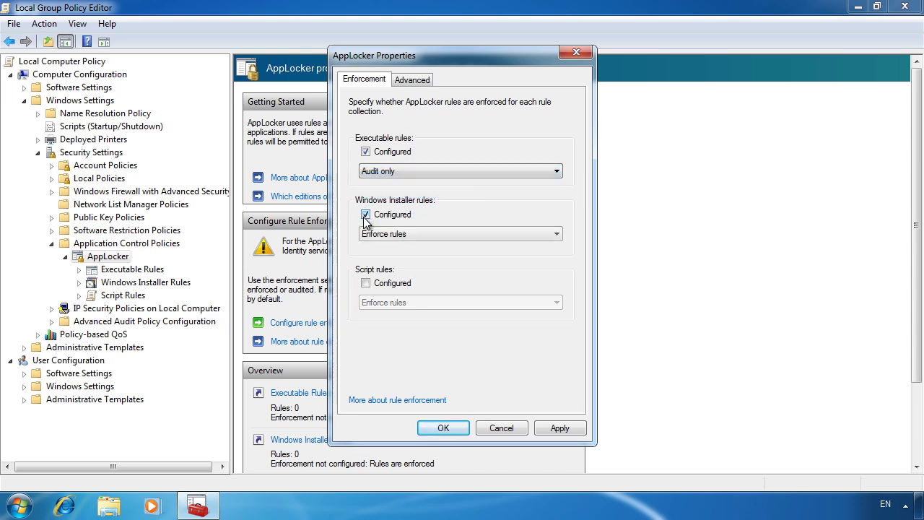
pyautogui.click(405, 235)
pyautogui.click(408, 257)
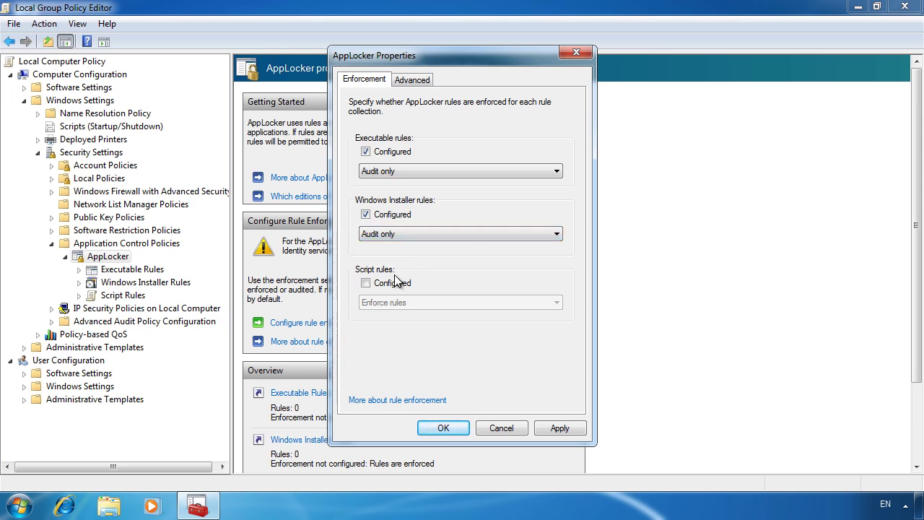
pyautogui.click(365, 283)
pyautogui.click(392, 302)
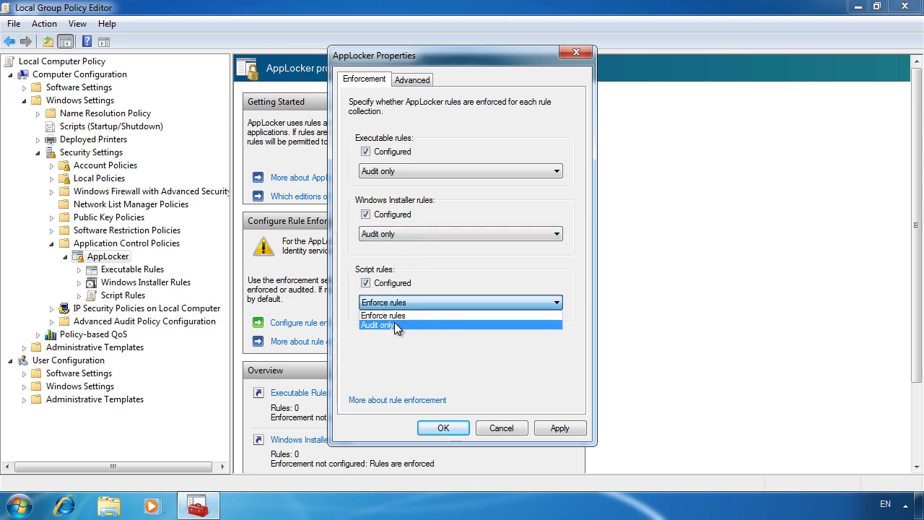
pyautogui.click(394, 324)
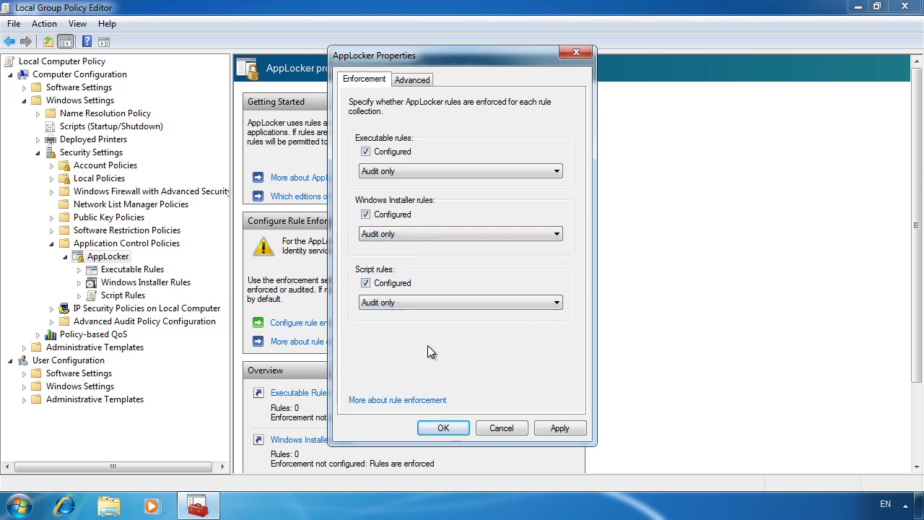
pyautogui.click(522, 428)
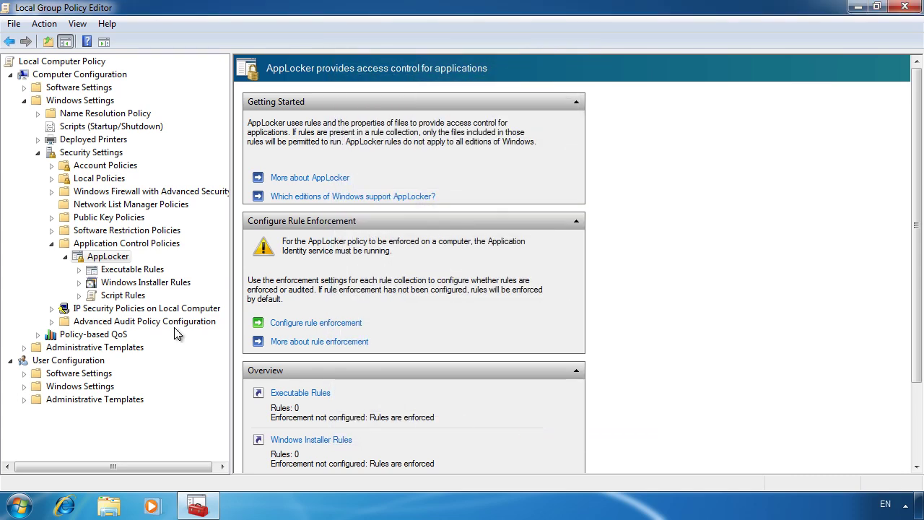
# Step: Launch Automatically Generate Rules on the Executable Rules collection
pyautogui.click(125, 271)
pyautogui.rightClick(123, 274)
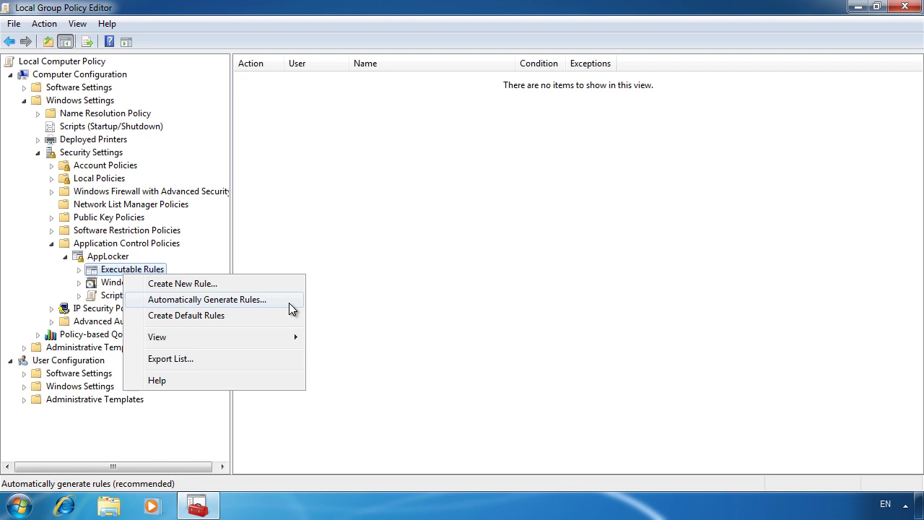
pyautogui.click(288, 302)
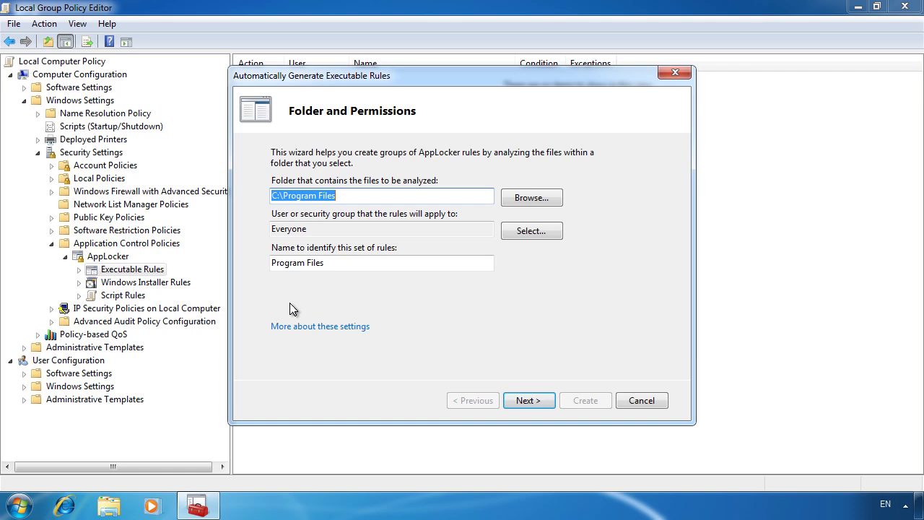
# Step: Keep C:\Program Files and Everyone as the folder and user, and continue
pyautogui.click(537, 400)
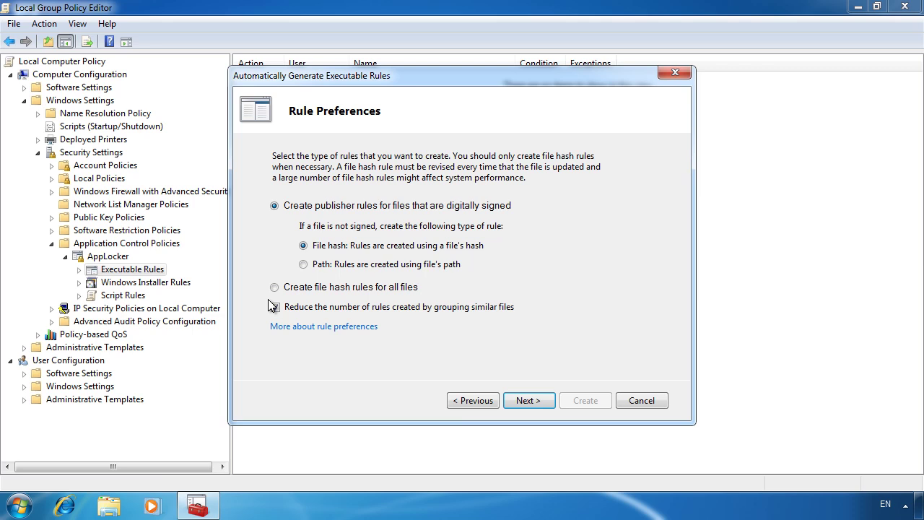
# Step: Turn on grouping of similar files and run the Program Files analysis
pyautogui.click(274, 307)
pyautogui.click(546, 401)
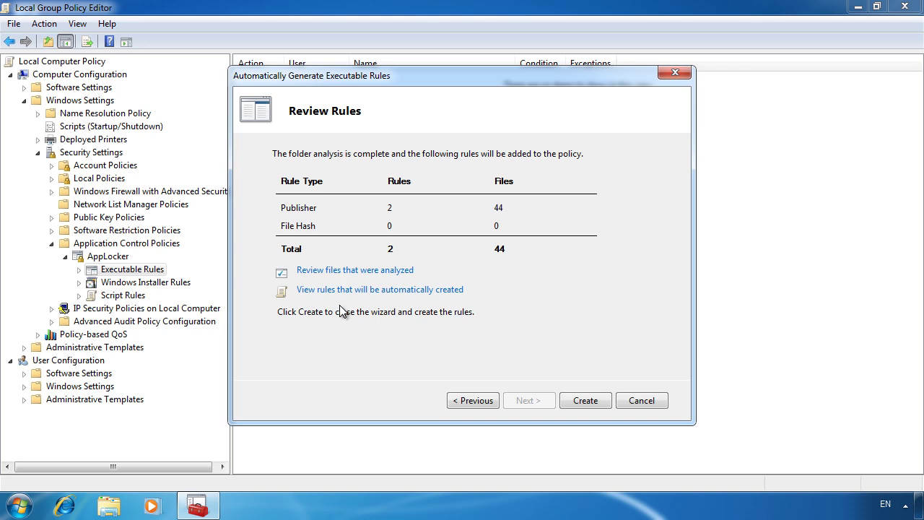
# Step: Inspect the analysed files, including WMPLAYER.EXE, and preview the two publisher rules
pyautogui.click(410, 273)
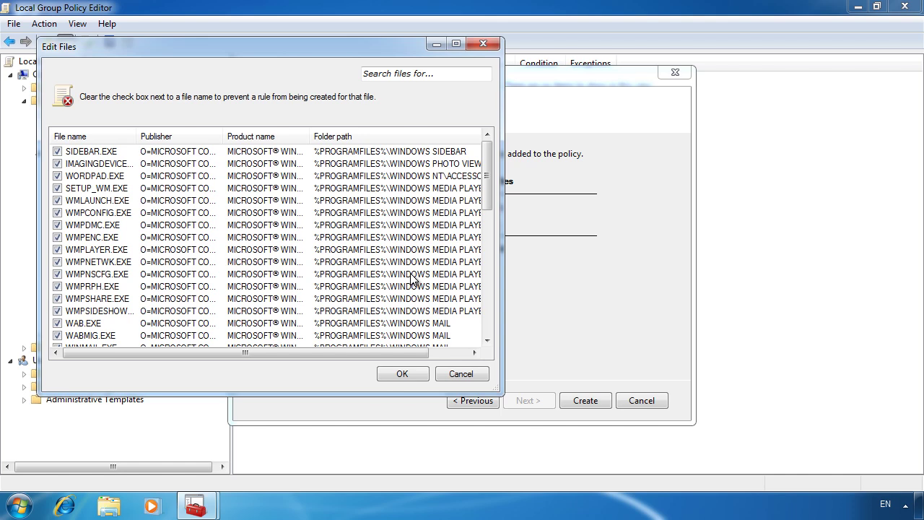
pyautogui.click(128, 251)
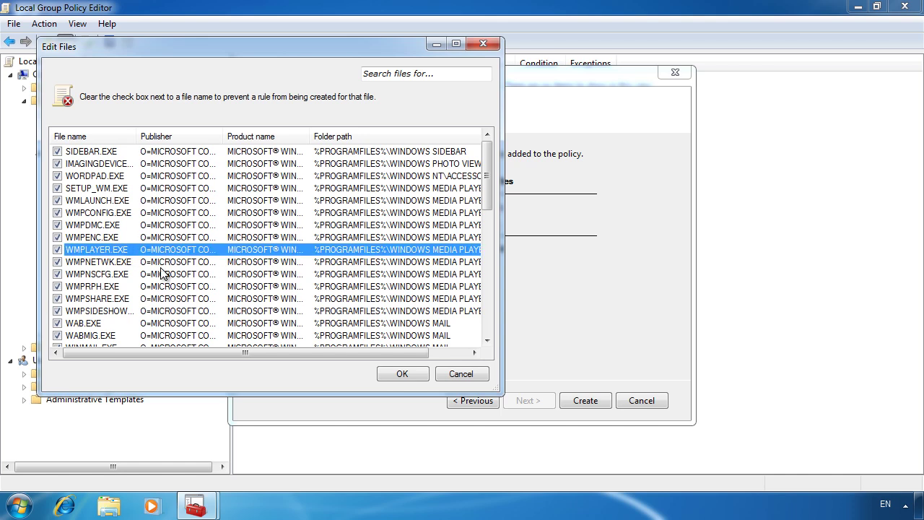
pyautogui.click(470, 372)
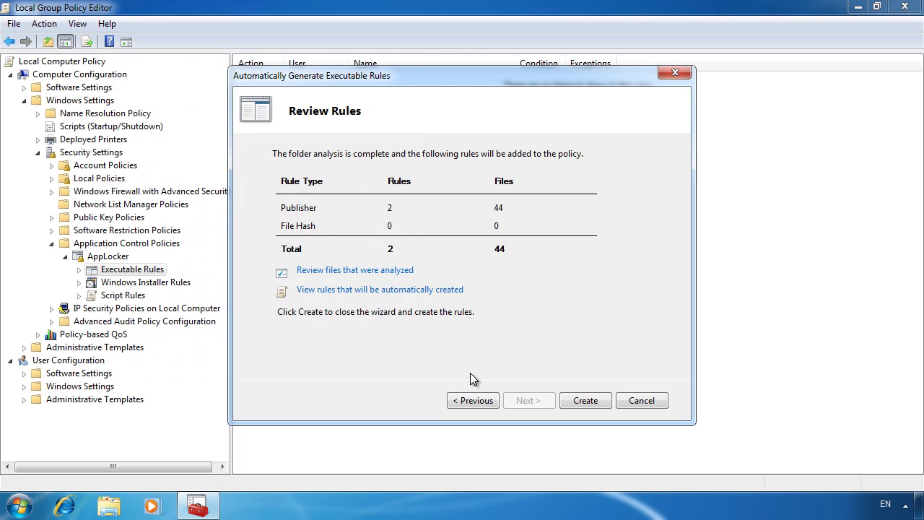
pyautogui.click(461, 290)
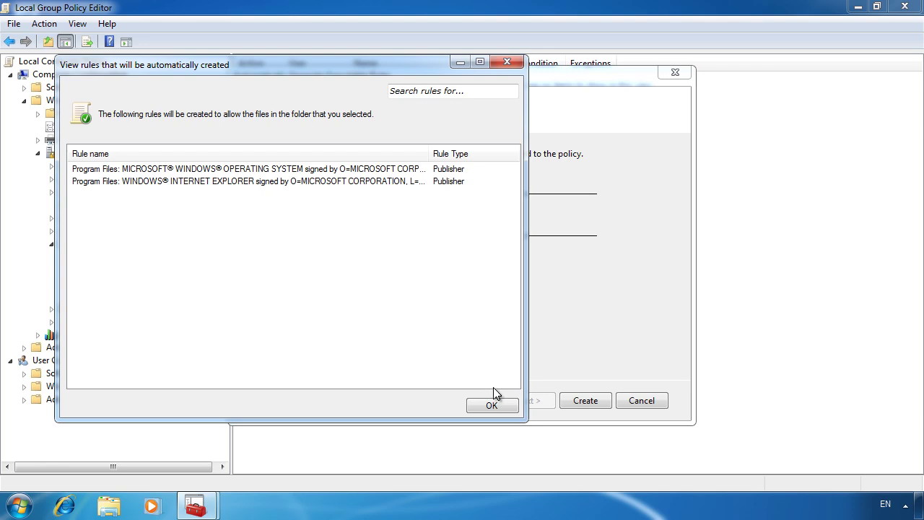
pyautogui.click(492, 405)
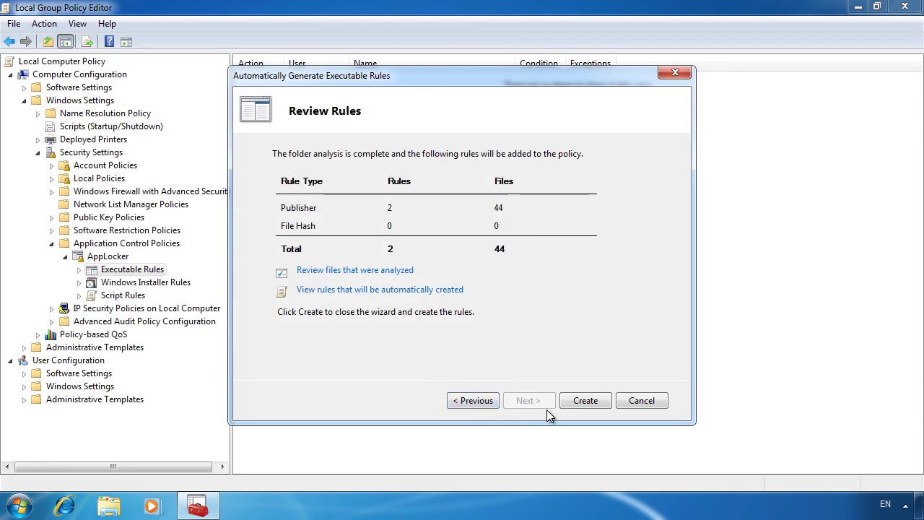
# Step: Create the generated rules plus the default rules, then check the three default Allow rules
pyautogui.click(605, 404)
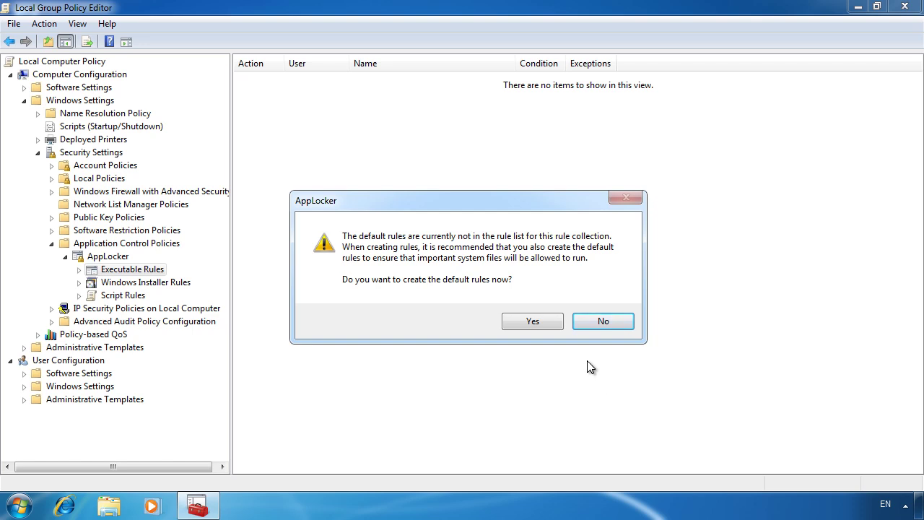
pyautogui.click(532, 322)
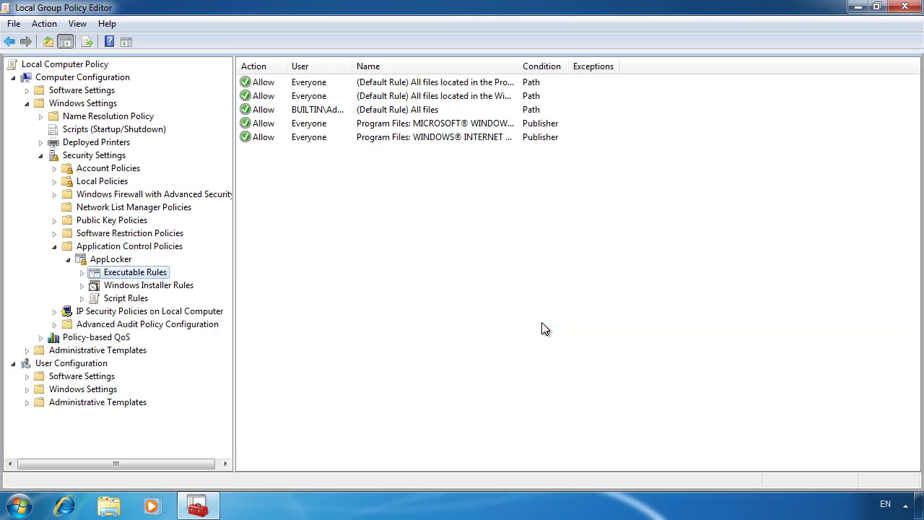
pyautogui.click(309, 85)
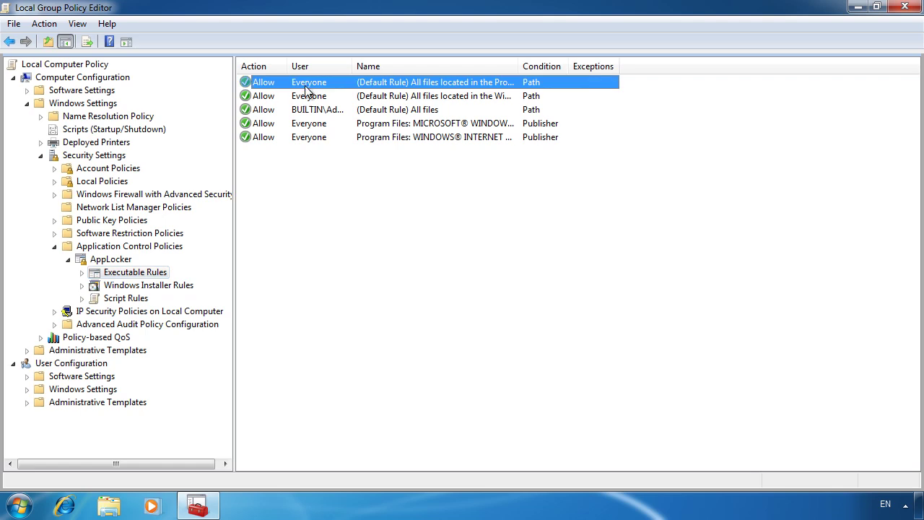
pyautogui.click(309, 96)
pyautogui.click(313, 109)
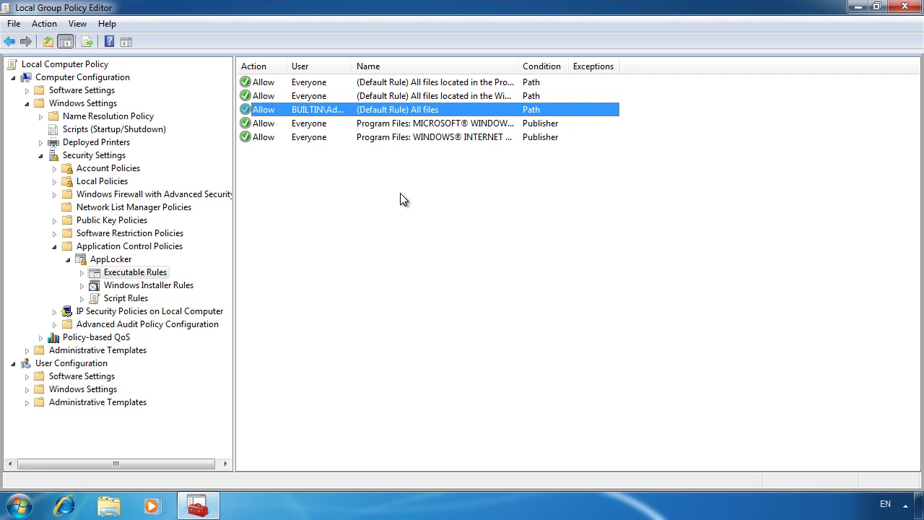
# Step: Start a new executable rule set to Deny for Everyone with a Publisher condition
pyautogui.rightClick(142, 274)
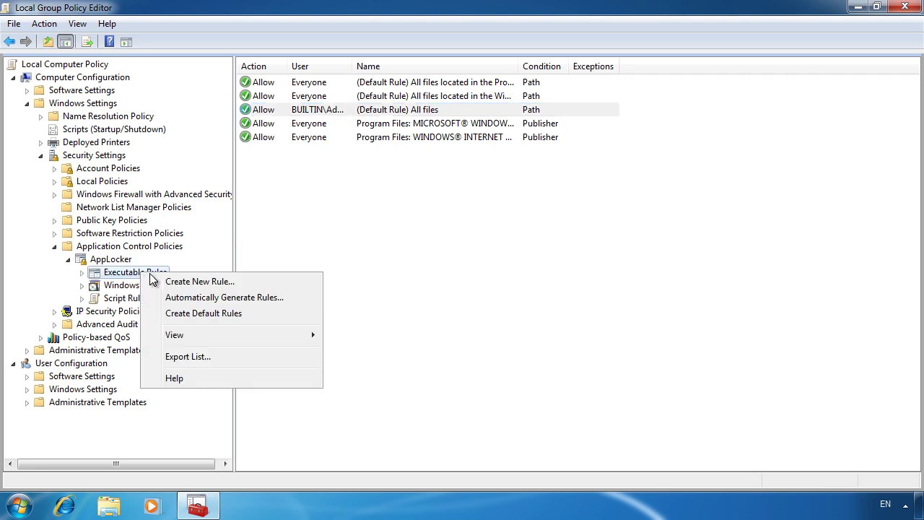
pyautogui.click(305, 285)
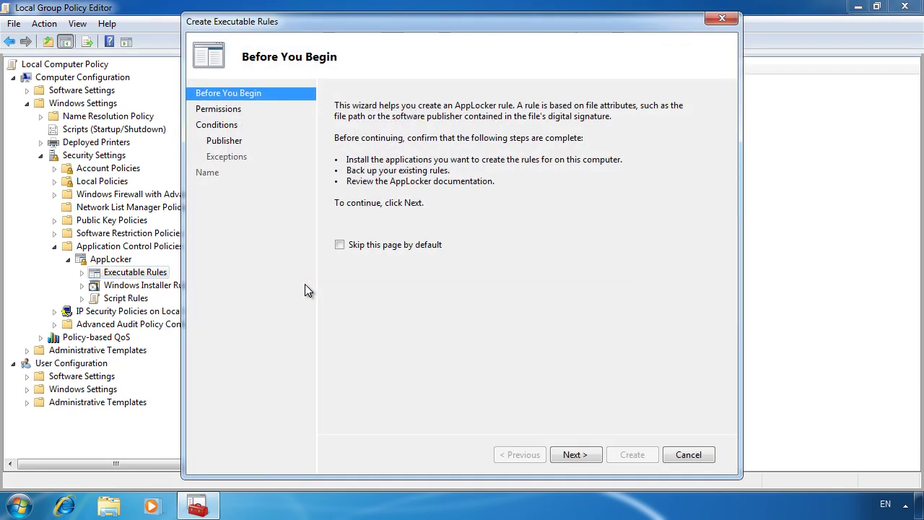
pyautogui.click(572, 454)
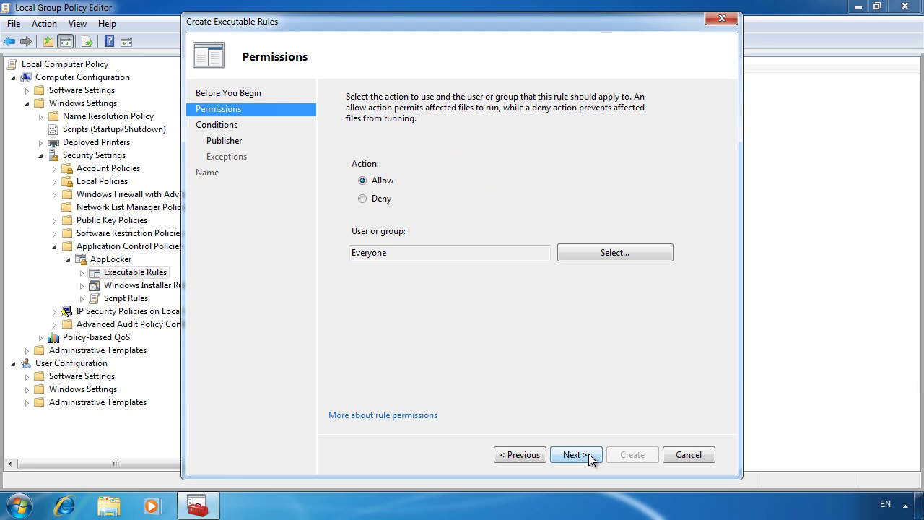
pyautogui.click(361, 199)
pyautogui.click(585, 455)
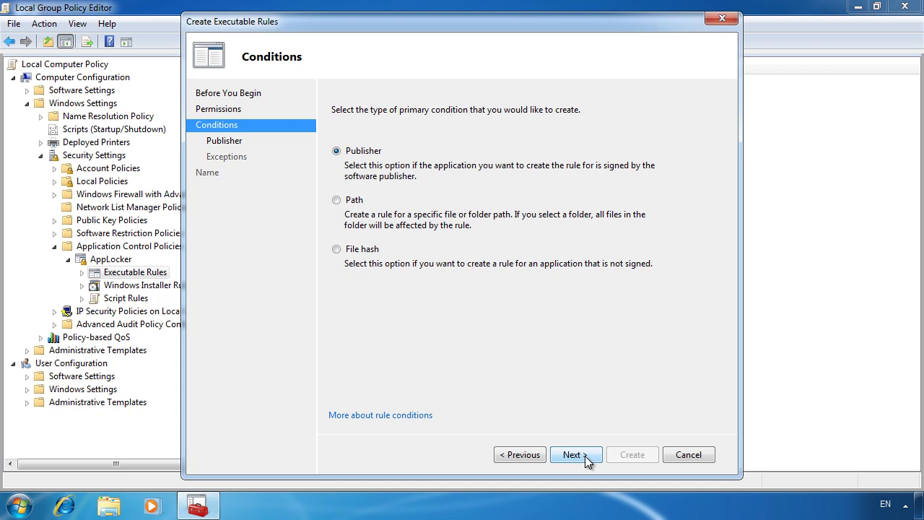
pyautogui.click(585, 455)
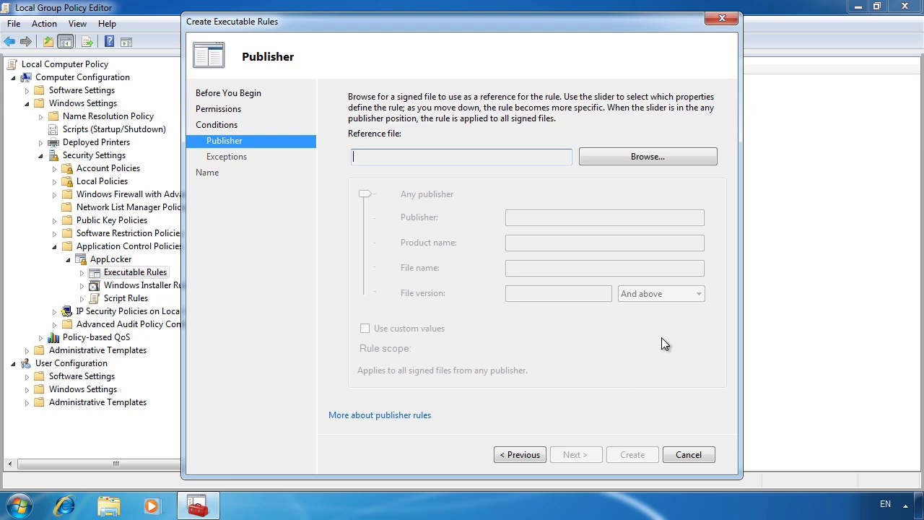
# Step: Select C:\Program Files\Microsoft Games\Solitaire\Solitaire.exe as the rule's reference file
pyautogui.click(669, 157)
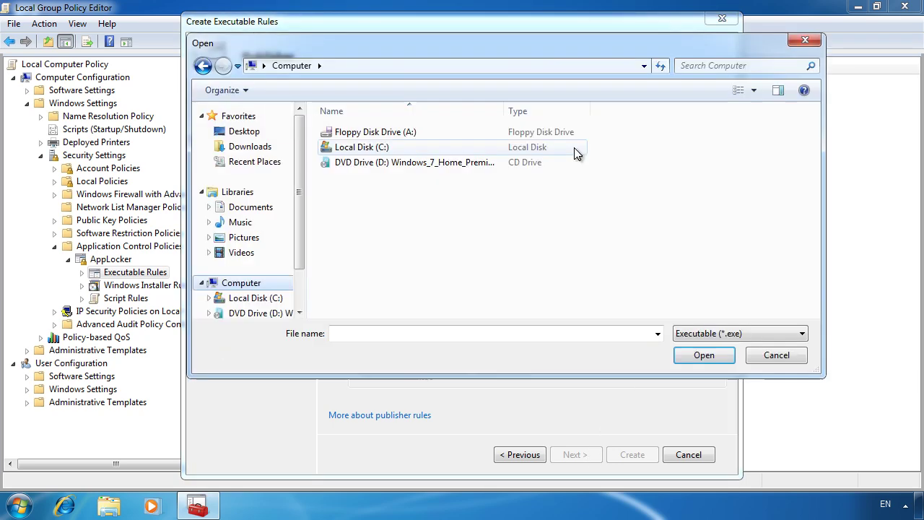
pyautogui.doubleClick(383, 148)
pyautogui.doubleClick(376, 163)
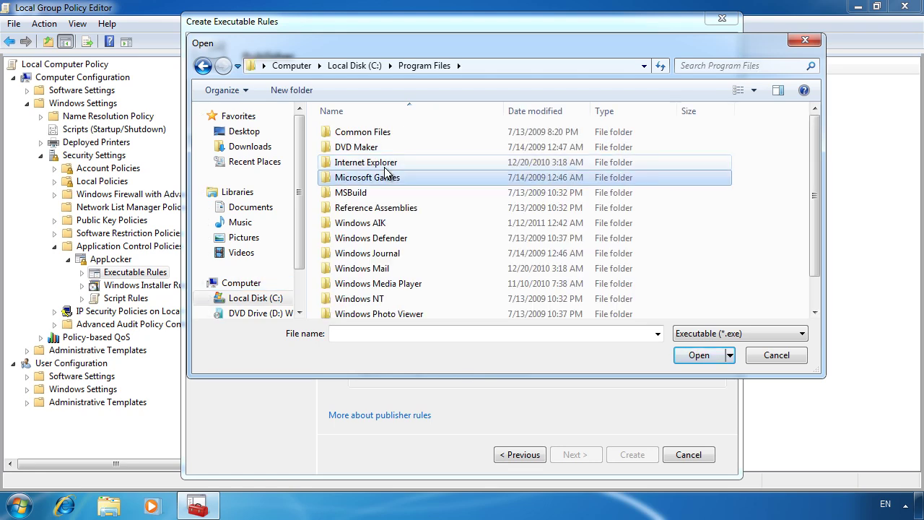
pyautogui.doubleClick(381, 178)
pyautogui.click(365, 191)
pyautogui.doubleClick(359, 254)
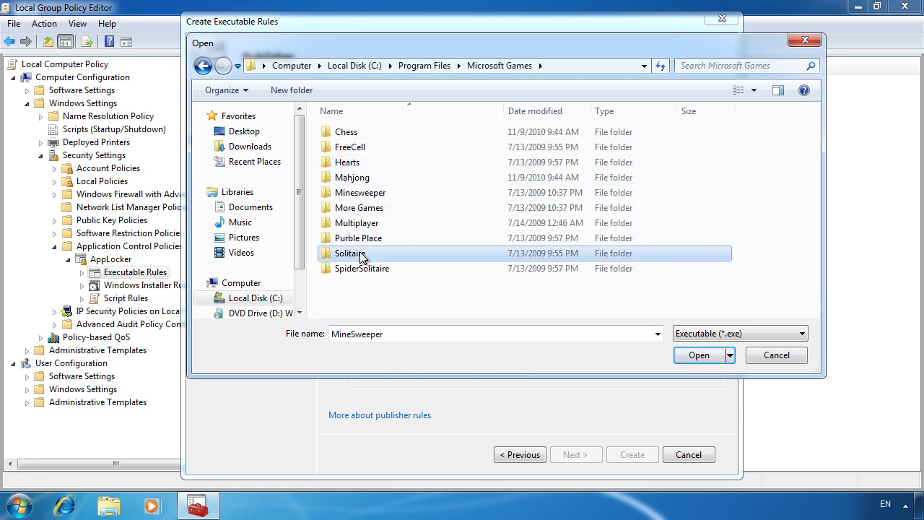
pyautogui.click(351, 166)
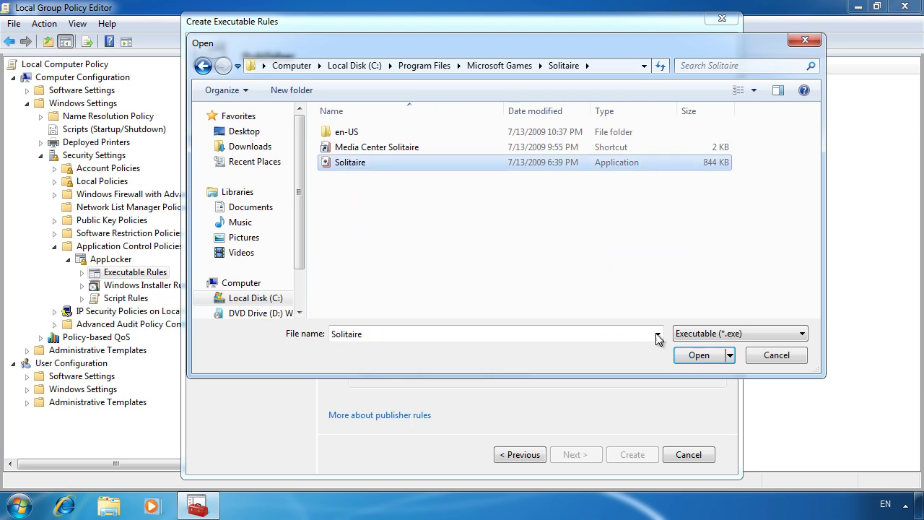
pyautogui.click(698, 355)
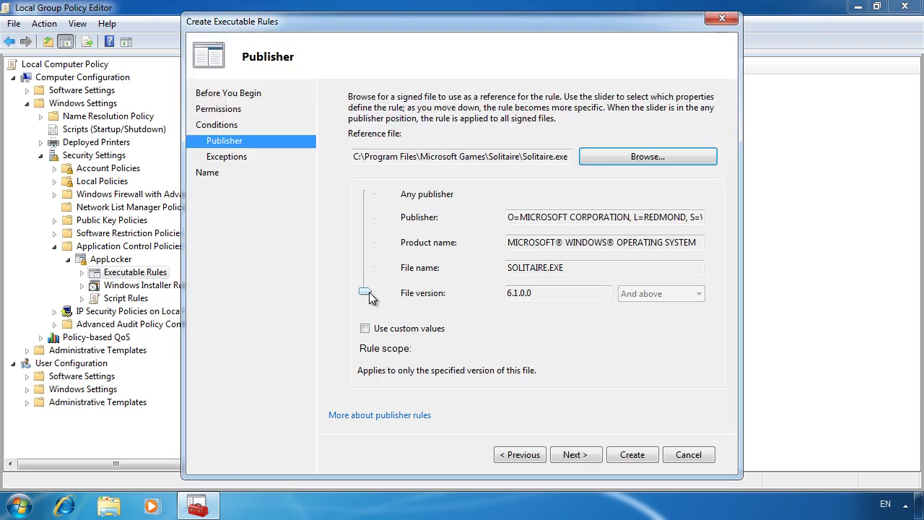
# Step: Scope the rule to SOLITAIRE.EXE version 6.1.0.0 and above, adding no exceptions
pyautogui.moveTo(369, 292); pyautogui.dragTo(368, 199)
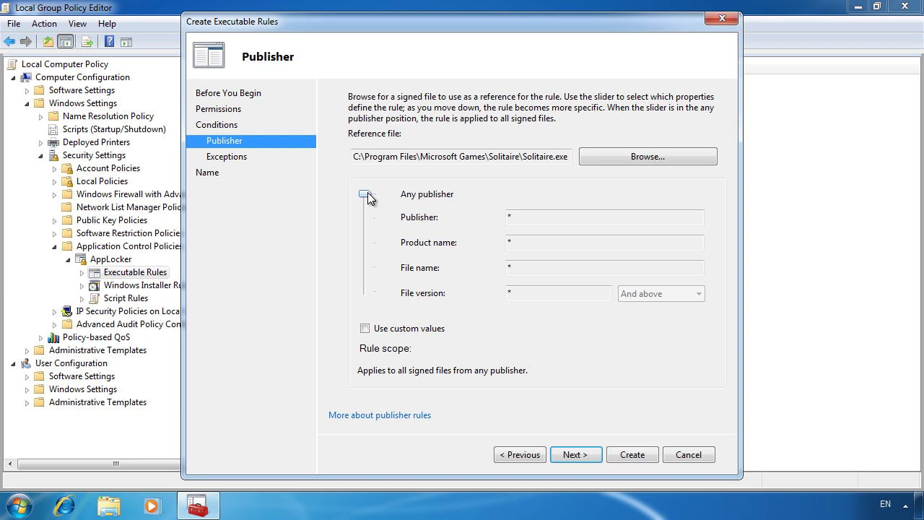
pyautogui.moveTo(366, 214); pyautogui.dragTo(364, 310)
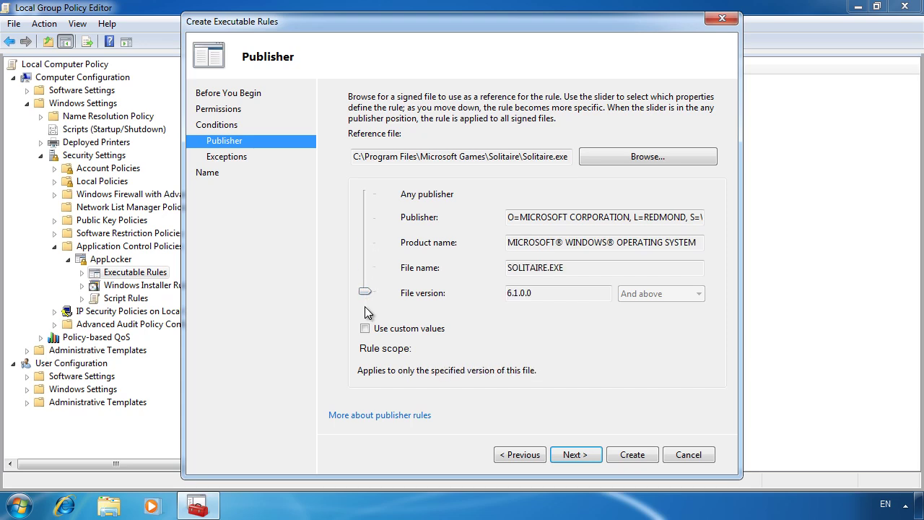
pyautogui.click(581, 454)
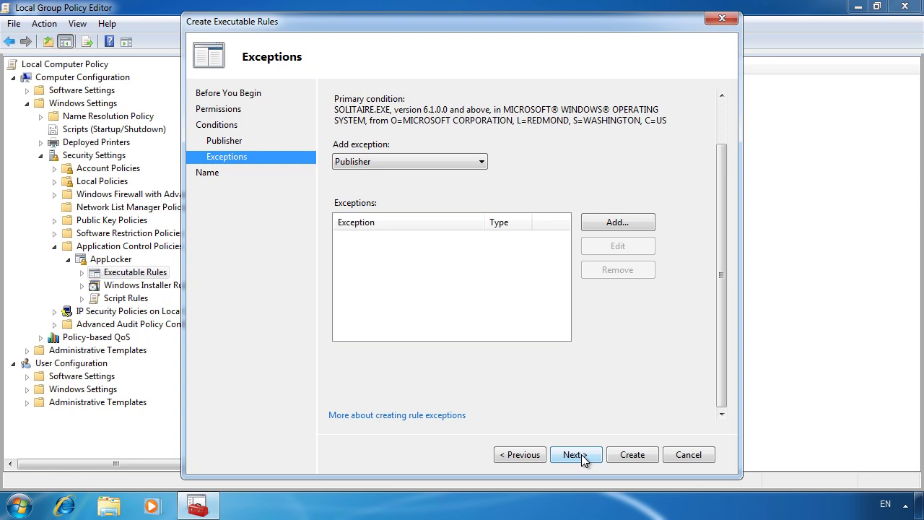
pyautogui.click(575, 455)
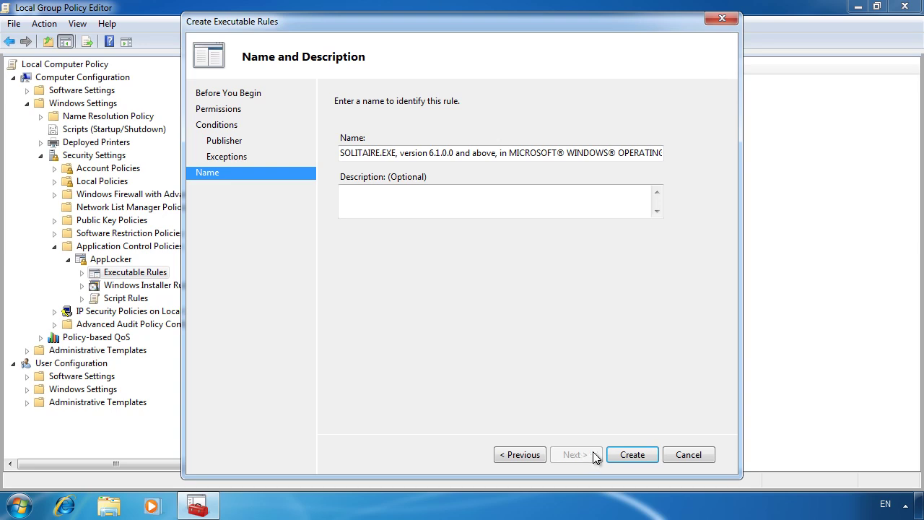
# Step: Create the Solitaire Deny rule, then launch Solitaire from the Start menu and close it
pyautogui.click(654, 454)
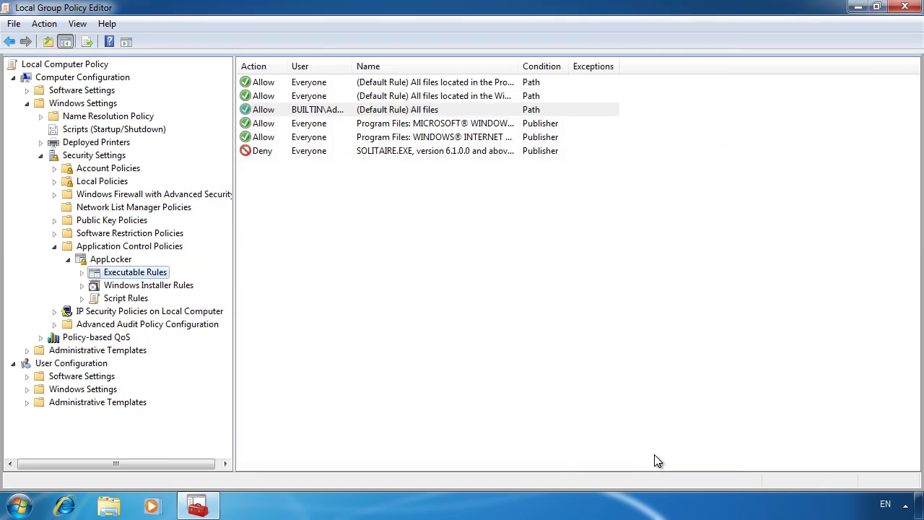
pyautogui.click(21, 502)
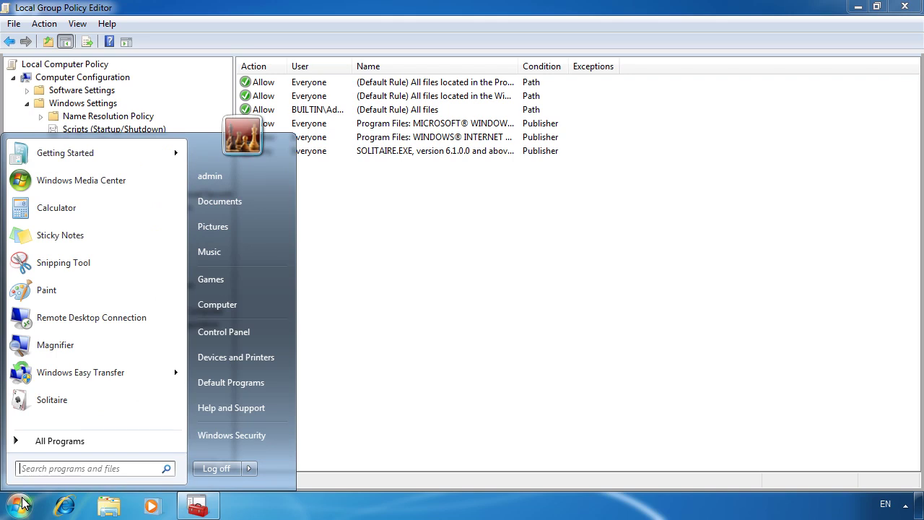
pyautogui.click(32, 401)
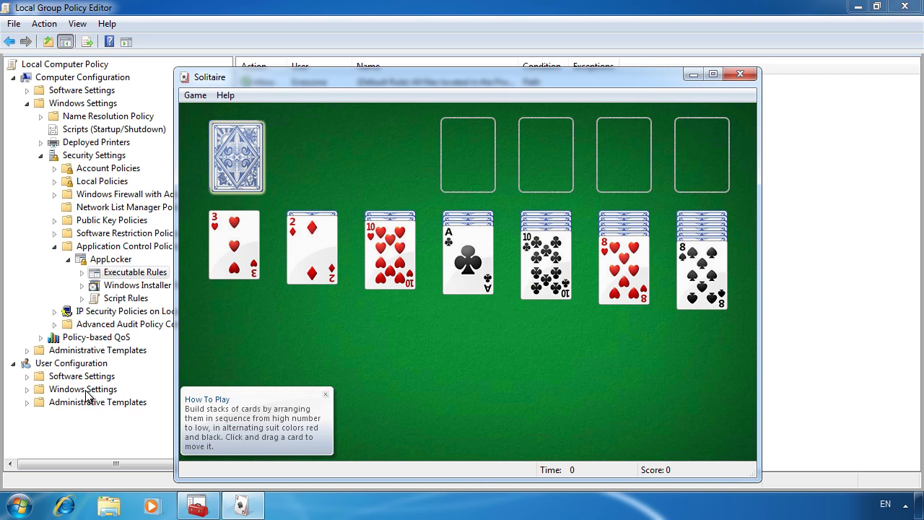
pyautogui.click(740, 74)
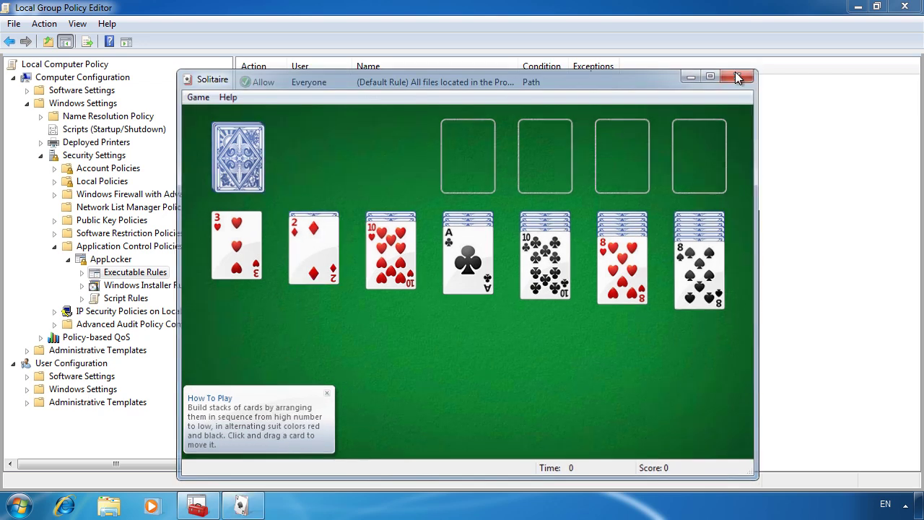
# Step: Start the Application Identity service in the Services console, then close the console
pyautogui.click(19, 505)
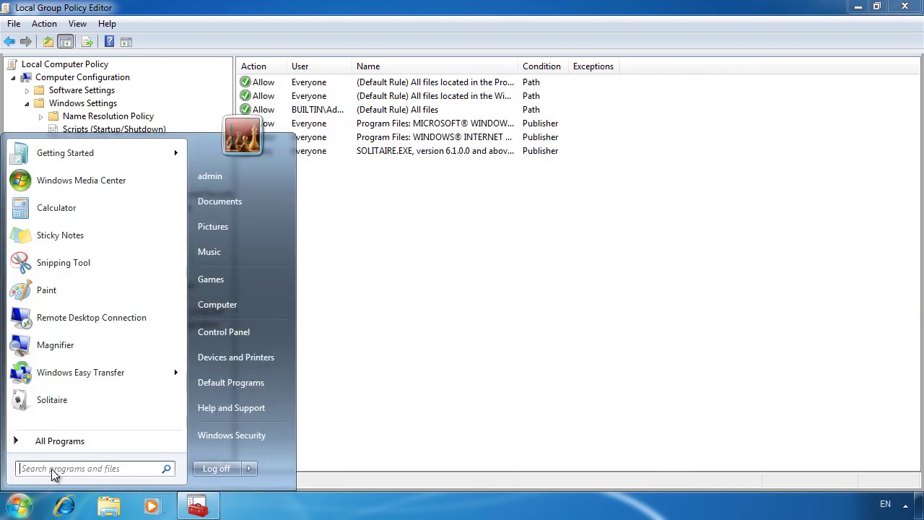
pyautogui.write('services')
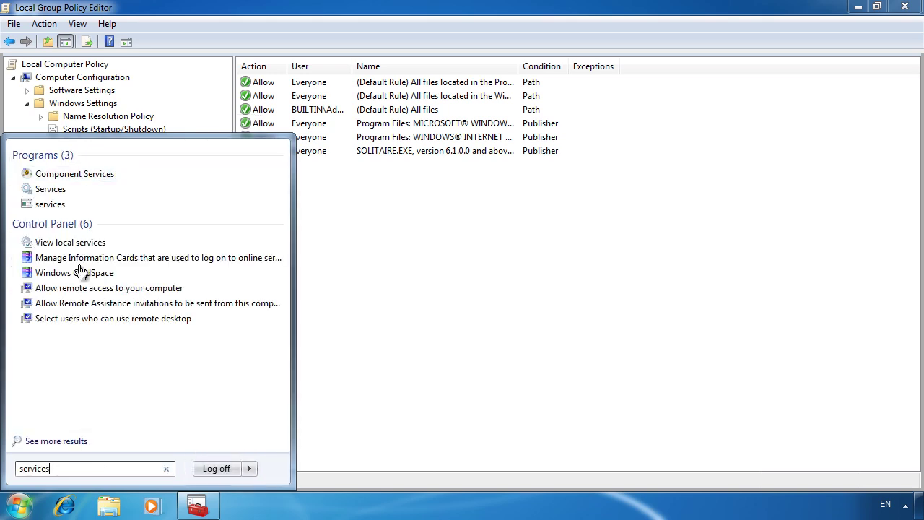
pyautogui.click(58, 192)
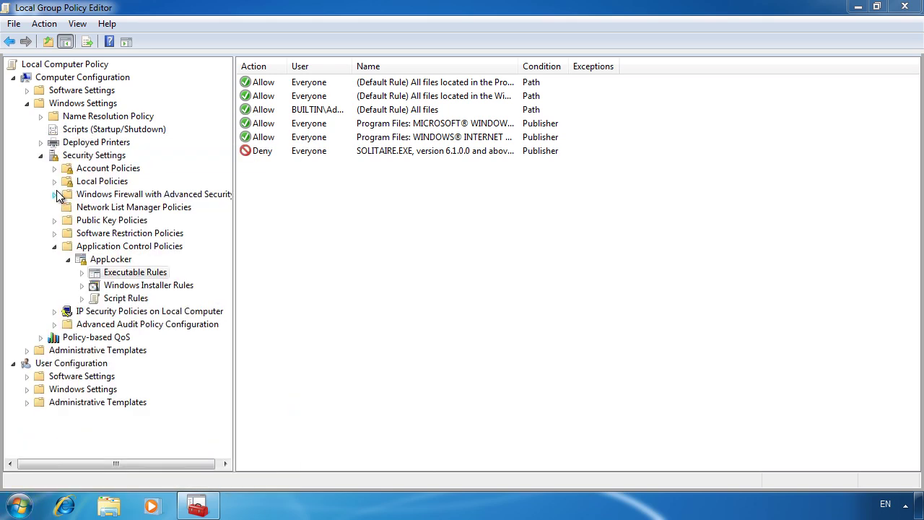
pyautogui.click(296, 152)
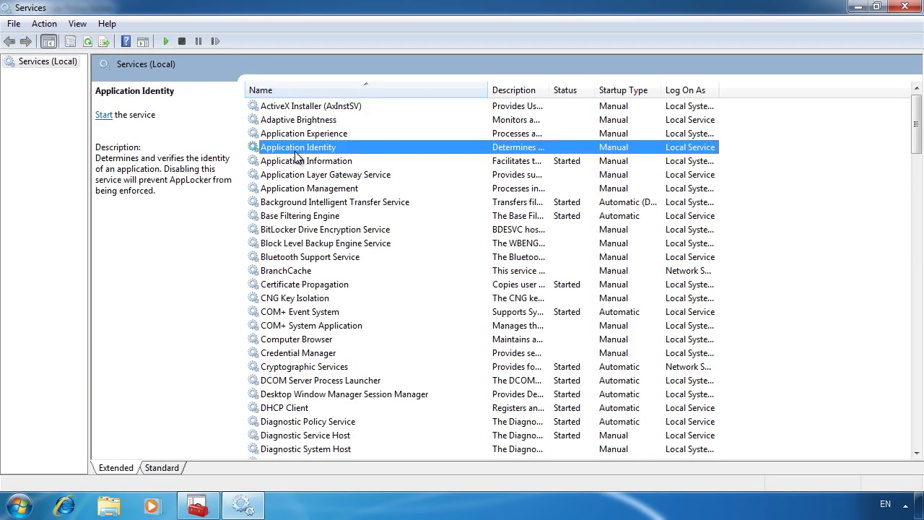
pyautogui.click(165, 42)
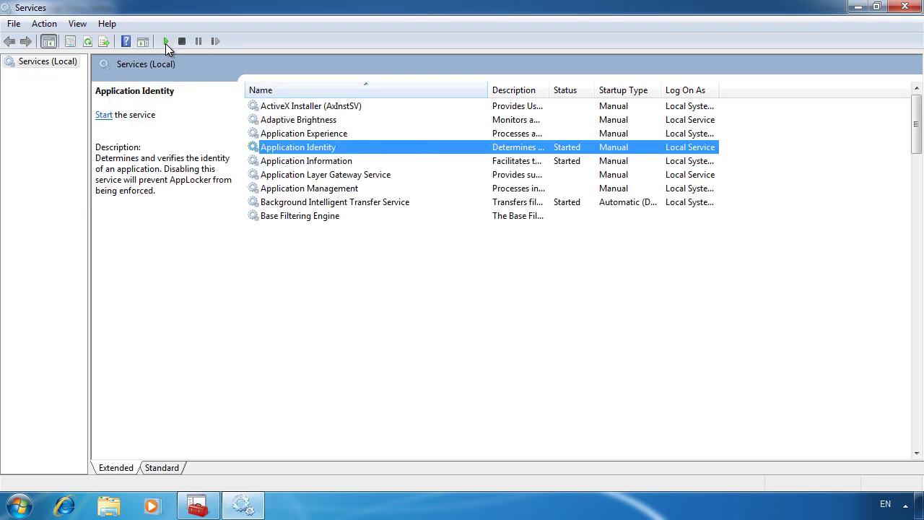
pyautogui.click(905, 7)
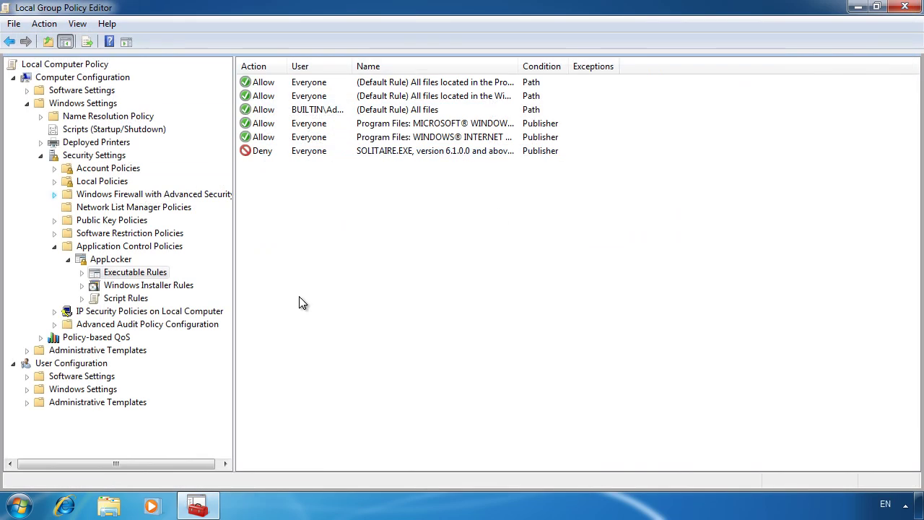
# Step: Launch Solitaire from the Start menu and get the 'blocked by group policy' error
pyautogui.click(19, 505)
pyautogui.click(73, 345)
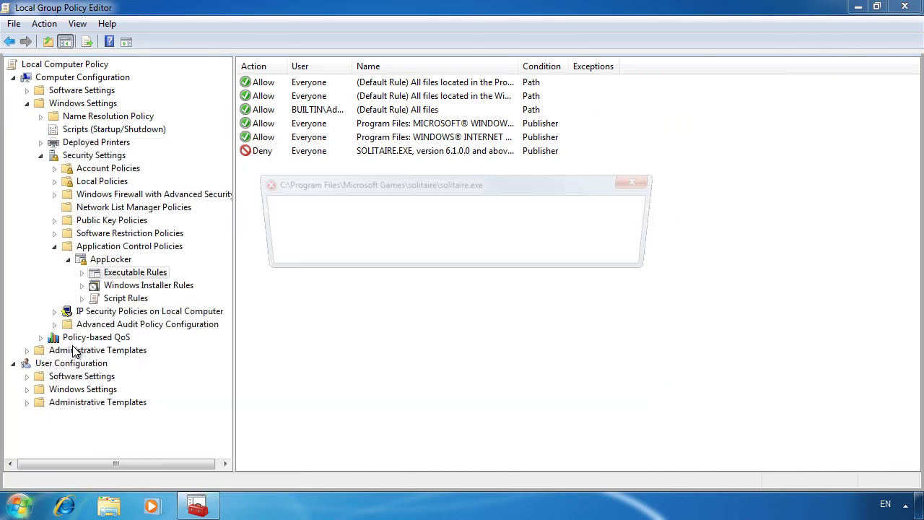